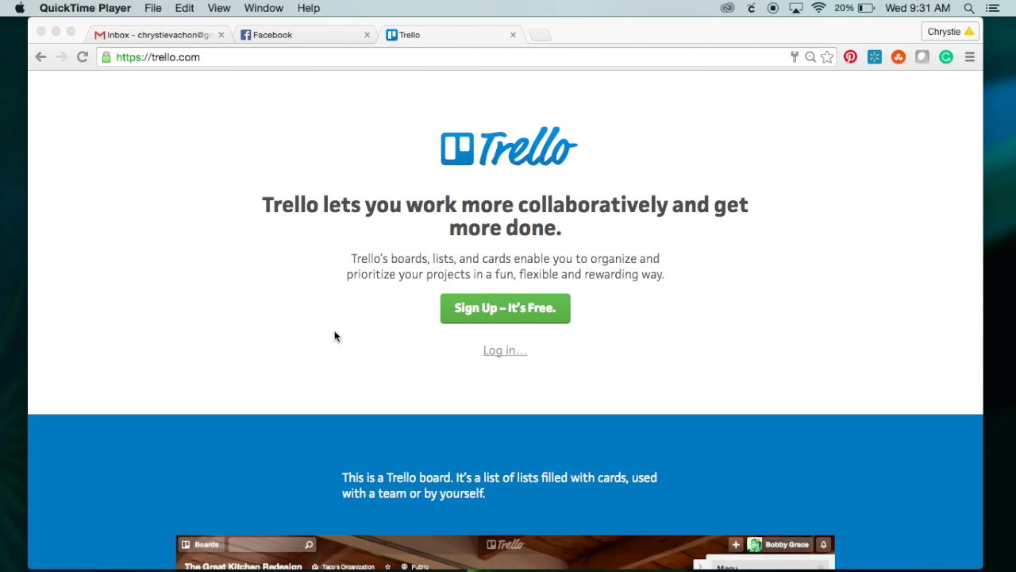
# Sign in to Trello in Chrome and open the Outreach Calendar board
pyautogui.click(500, 353)
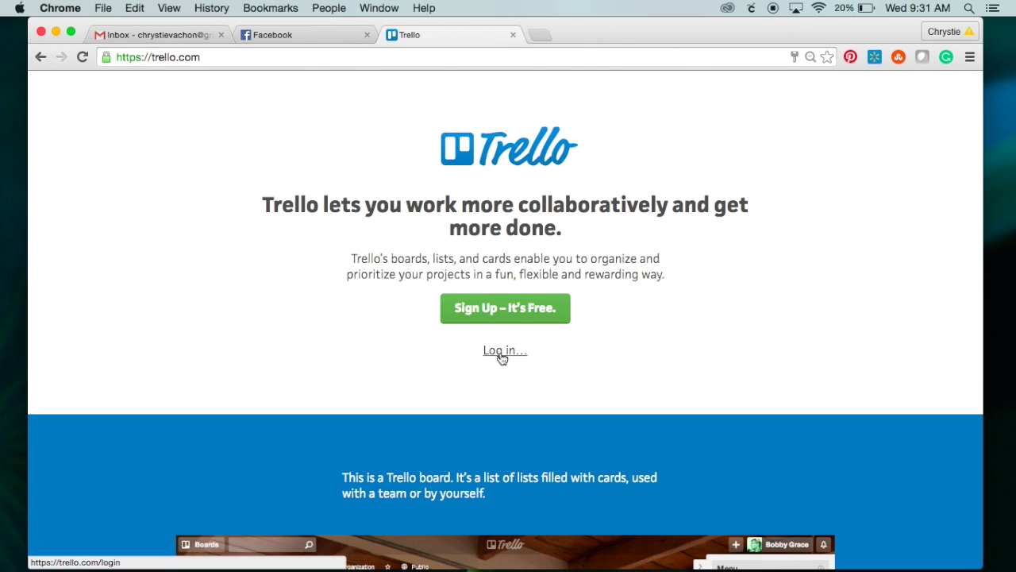
pyautogui.click(501, 357)
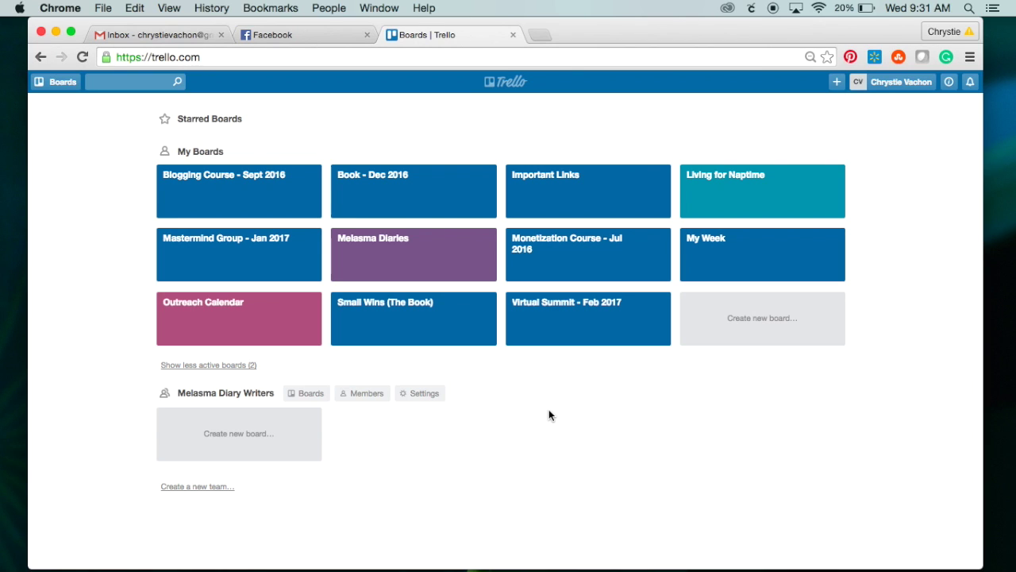
pyautogui.click(232, 316)
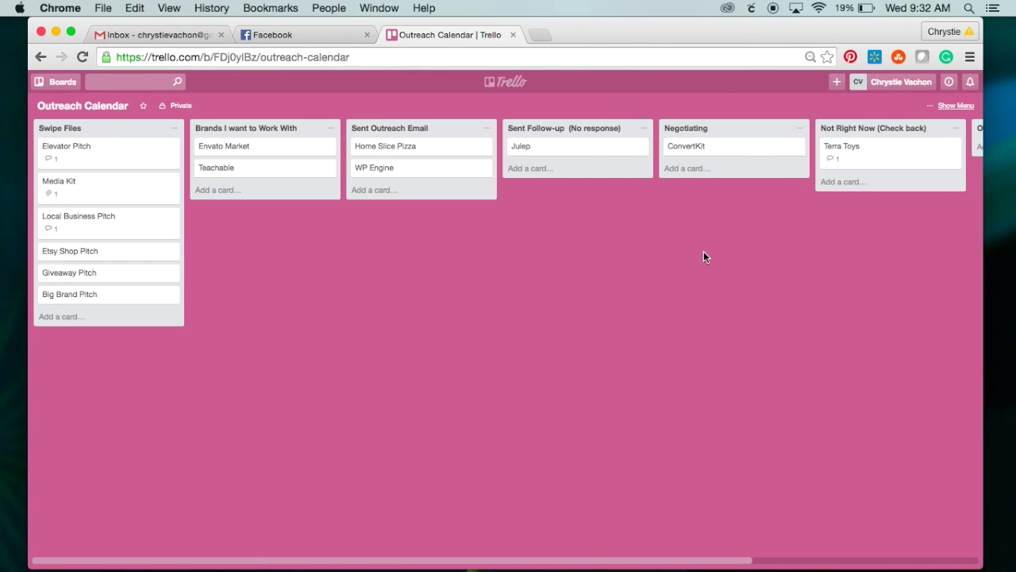
# Scan across the board and move Home Slice Pizza and WP Engine into Brands I want to Work With
pyautogui.hscroll(1, 704, 252)
pyautogui.hscroll(2, 703, 252)
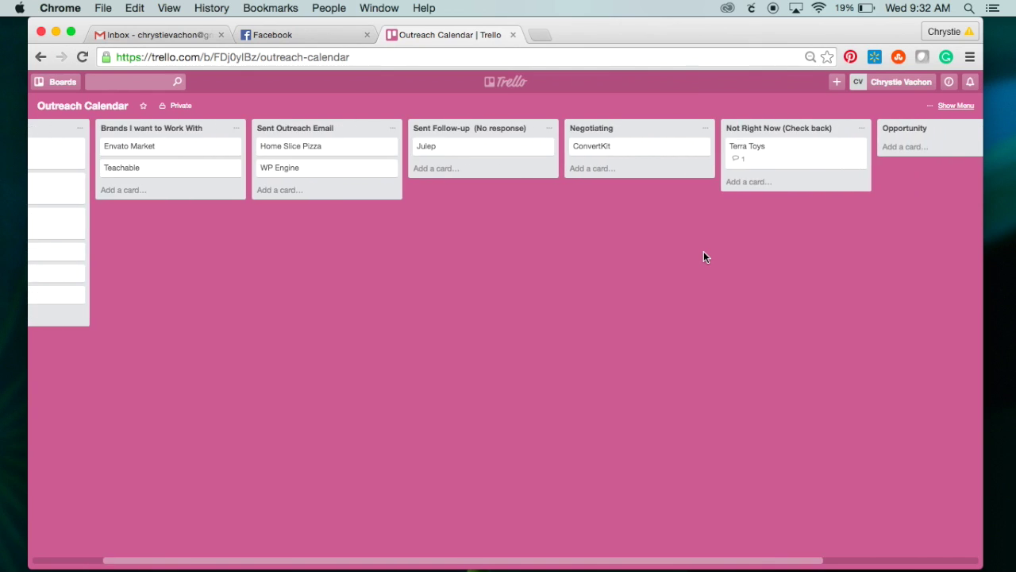
pyautogui.hscroll(2, 703, 251)
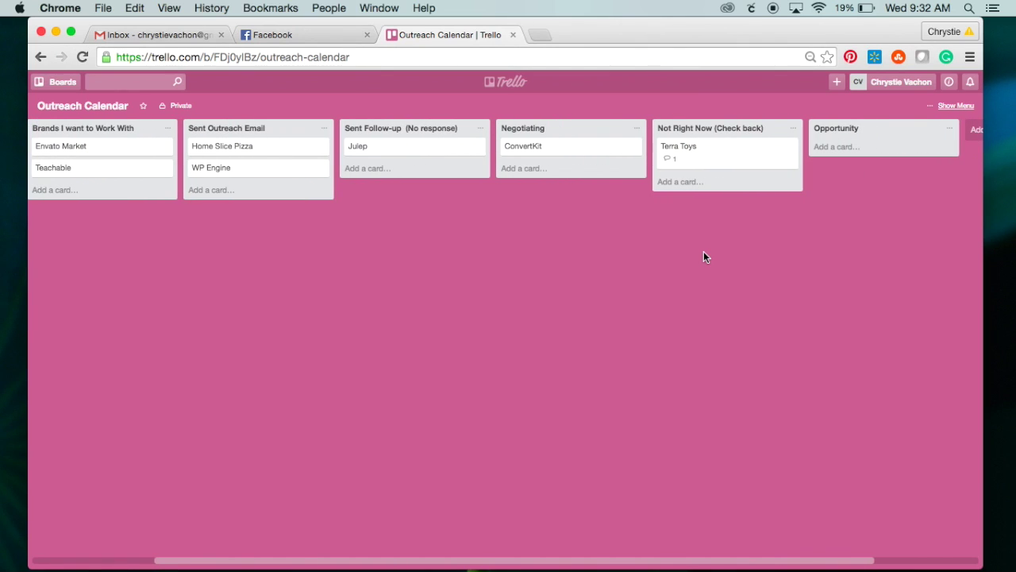
pyautogui.hscroll(1, 703, 253)
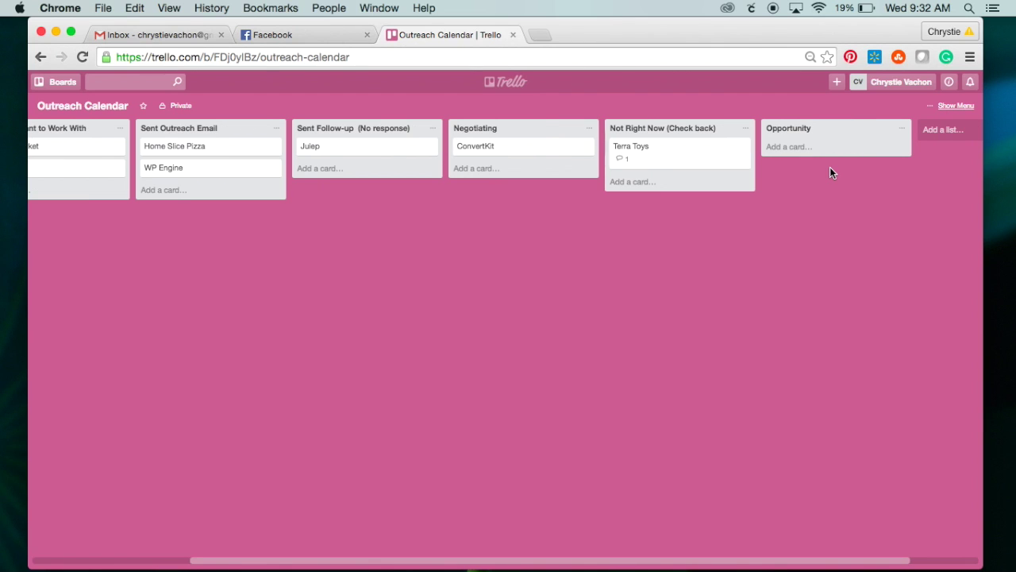
pyautogui.hscroll(-1, 802, 279)
pyautogui.hscroll(-3, 802, 279)
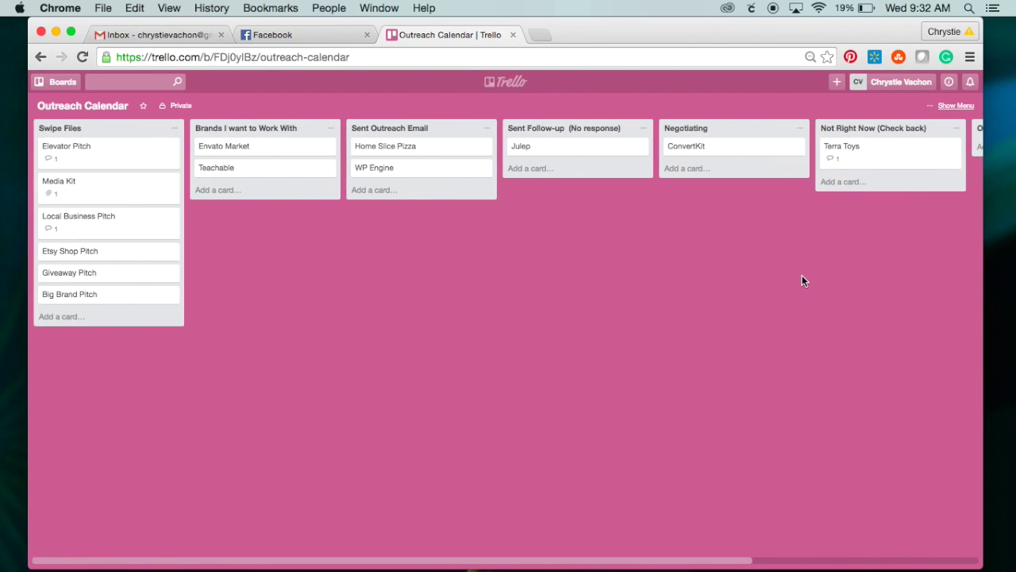
pyautogui.moveTo(413, 146); pyautogui.dragTo(268, 191)
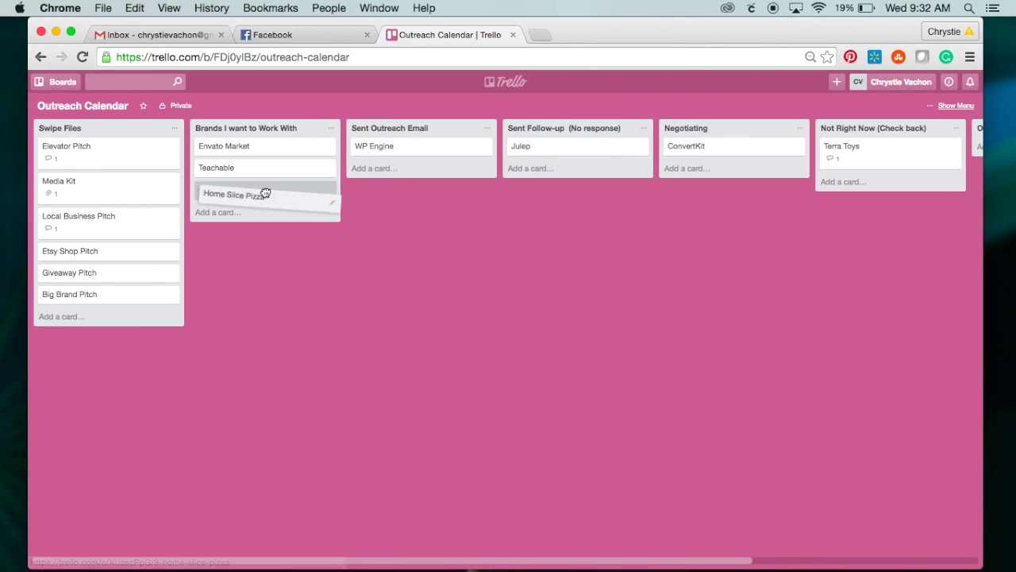
pyautogui.moveTo(400, 150); pyautogui.dragTo(268, 229)
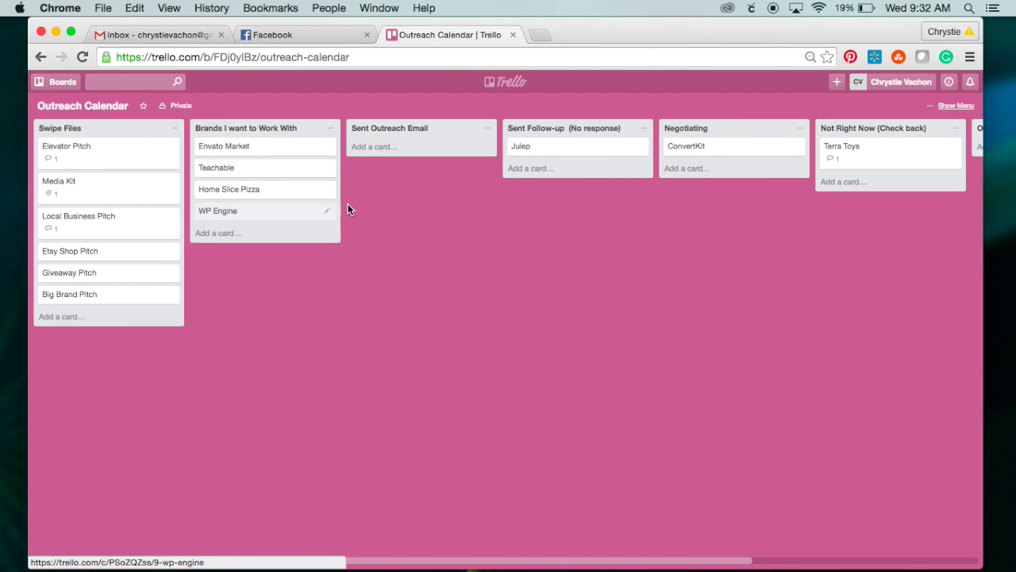
# Move Julep, ConvertKit and Terra Toys into the same list, then view the Local Business Pitch card
pyautogui.moveTo(530, 150); pyautogui.dragTo(229, 235)
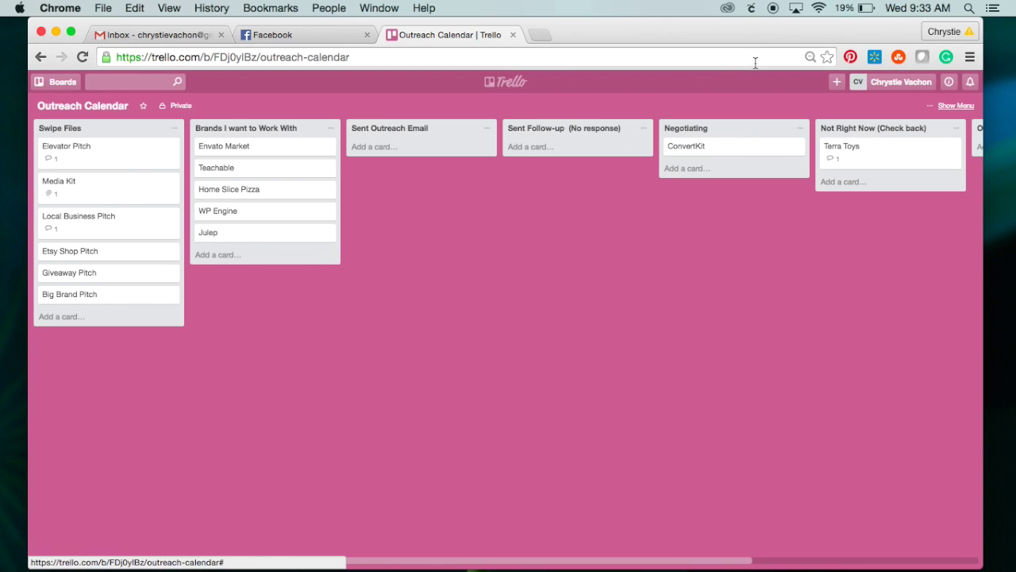
pyautogui.moveTo(733, 153)
pyautogui.mouseDown()
pyautogui.moveTo(431, 199)
pyautogui.moveTo(238, 254)
pyautogui.mouseUp()
pyautogui.moveTo(874, 151); pyautogui.dragTo(238, 278)
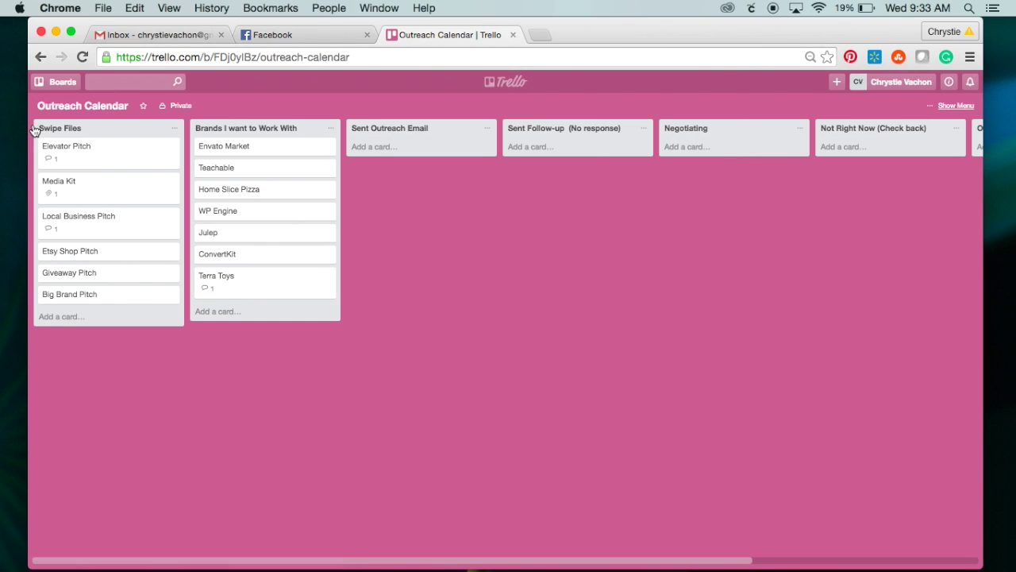
pyautogui.click(94, 225)
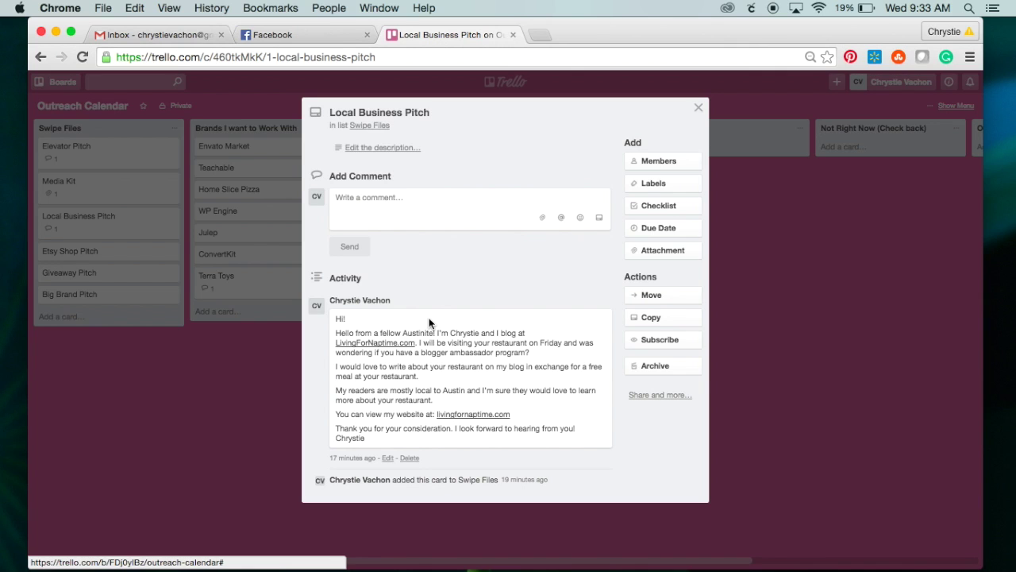
pyautogui.click(698, 111)
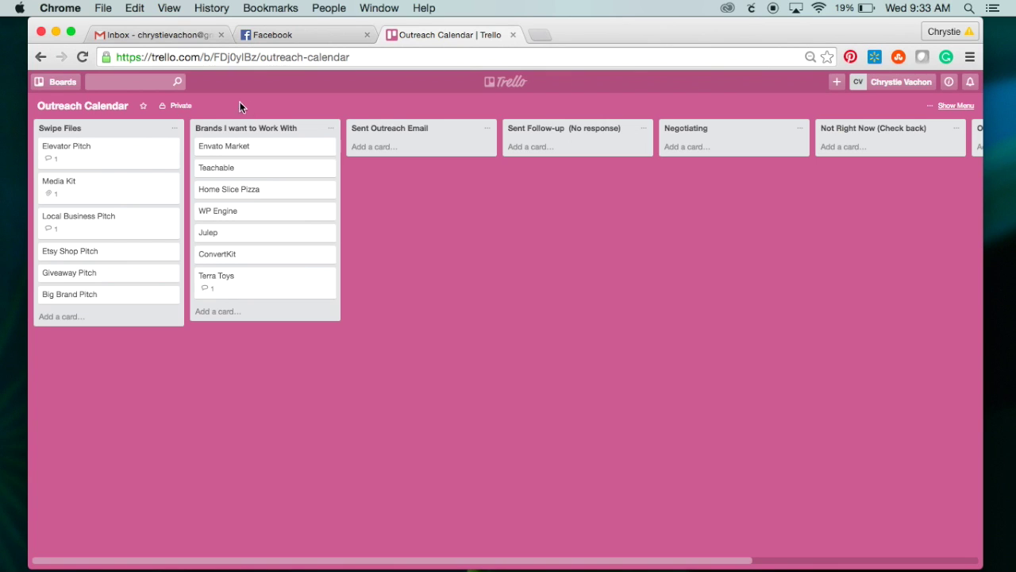
pyautogui.moveTo(265, 168)
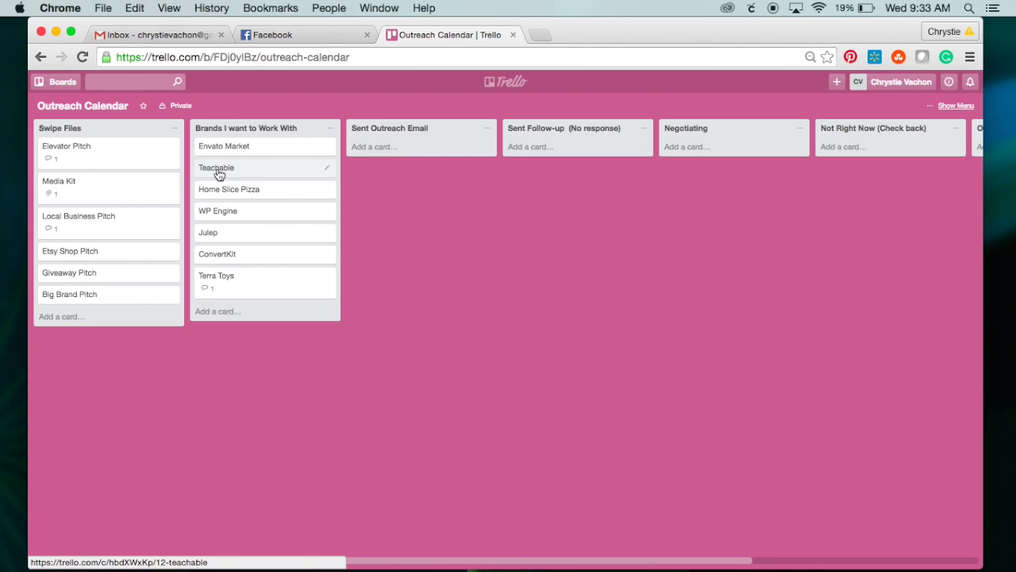
# Move Teachable to Sent Outreach Email and comment 'Sent pitch on July 27, 2016' on it
pyautogui.moveTo(219, 175); pyautogui.dragTo(385, 149)
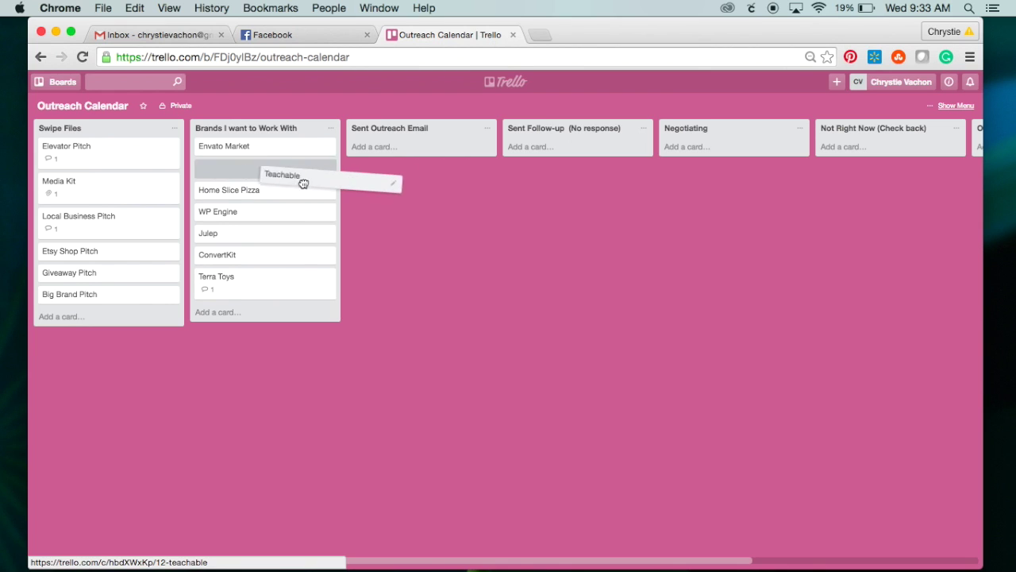
pyautogui.click(385, 148)
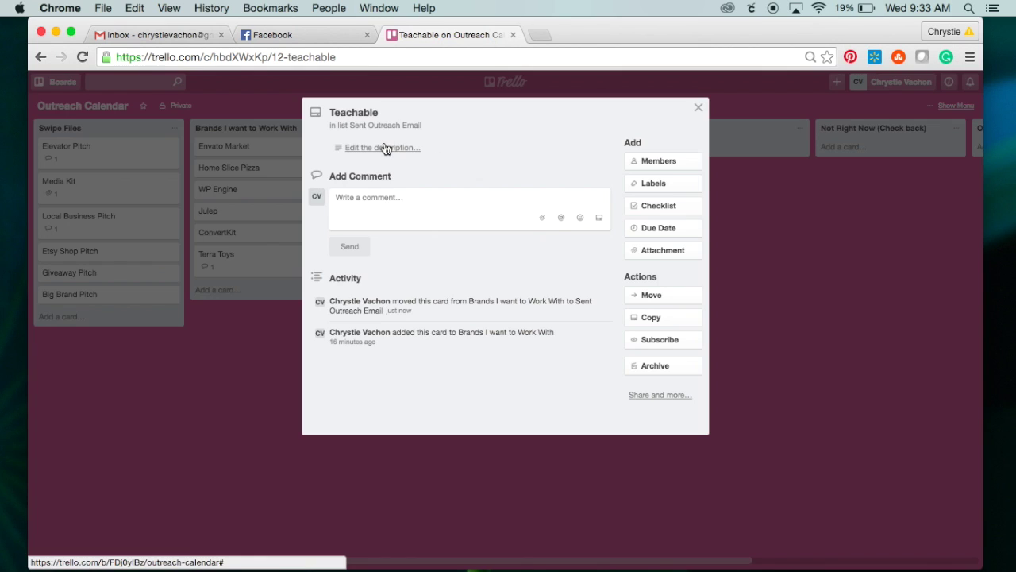
pyautogui.click(370, 198)
pyautogui.write('Sent pi')
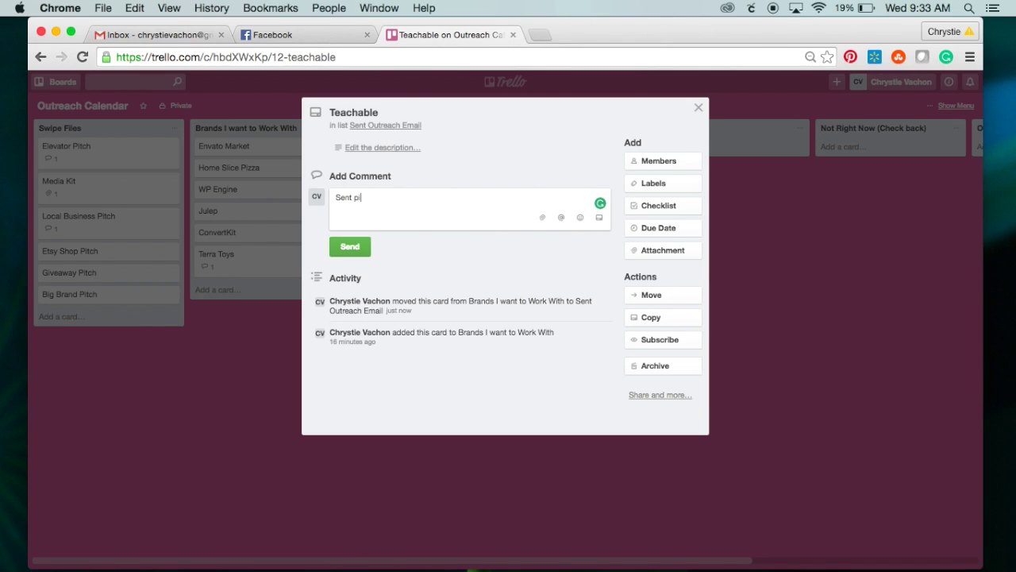
pyautogui.write('tch on July 2')
pyautogui.write('7, 2016')
pyautogui.click(355, 240)
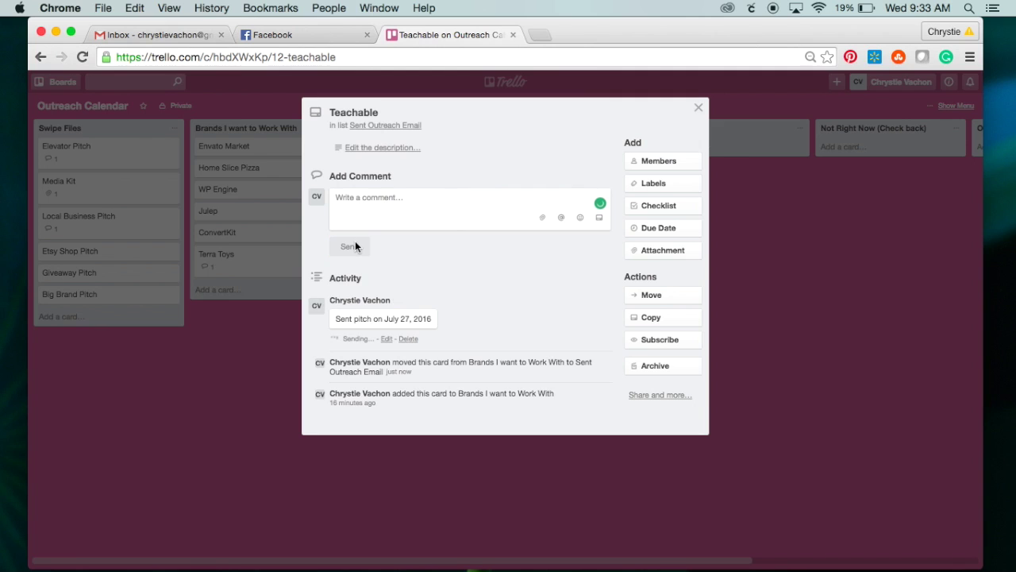
pyautogui.click(699, 107)
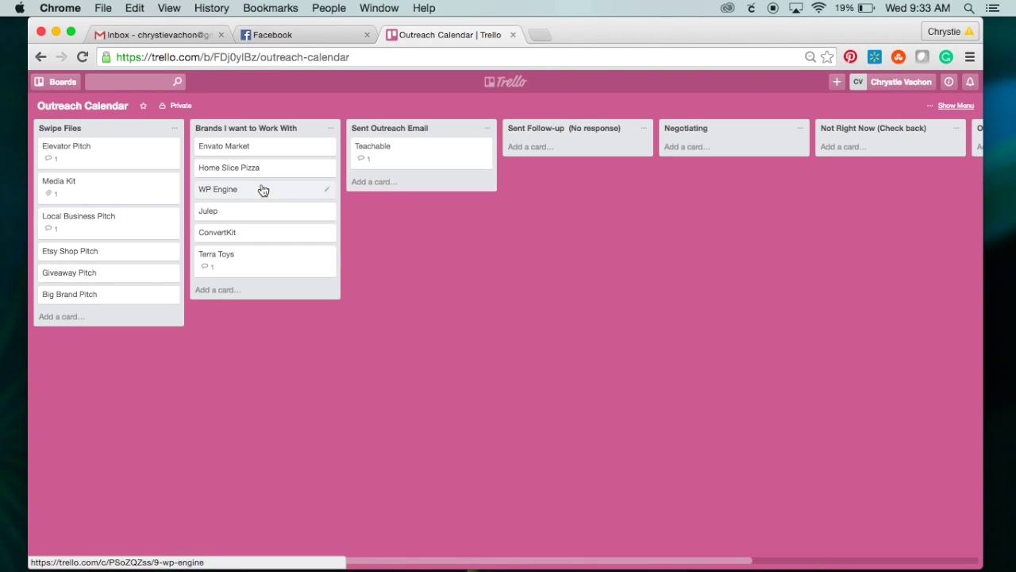
# Move WP Engine and Julep to Sent Outreach Email, then WP Engine on to Not Right Now
pyautogui.moveTo(263, 191); pyautogui.dragTo(381, 190)
pyautogui.moveTo(244, 196); pyautogui.dragTo(396, 216)
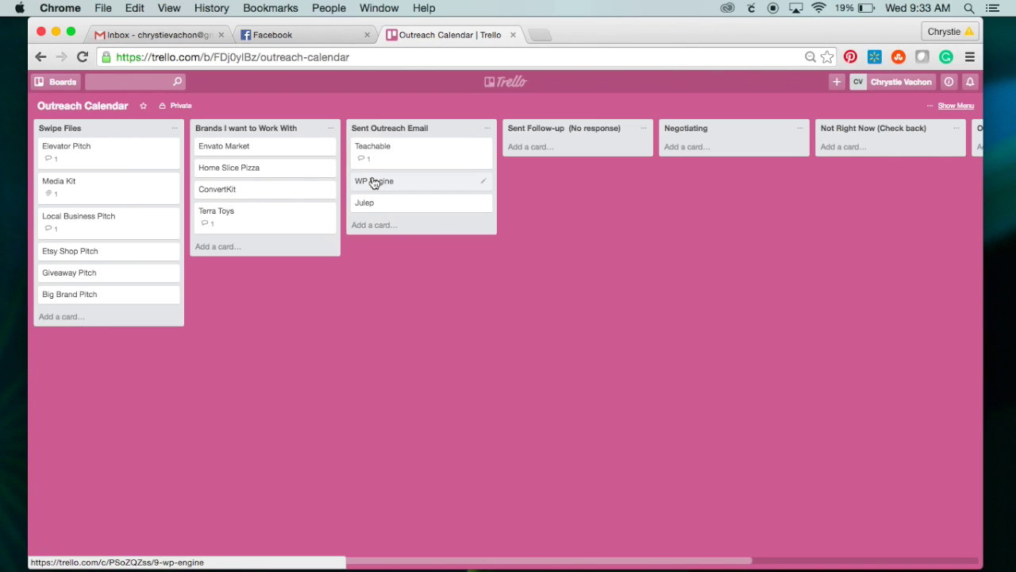
pyautogui.moveTo(375, 183); pyautogui.dragTo(786, 150)
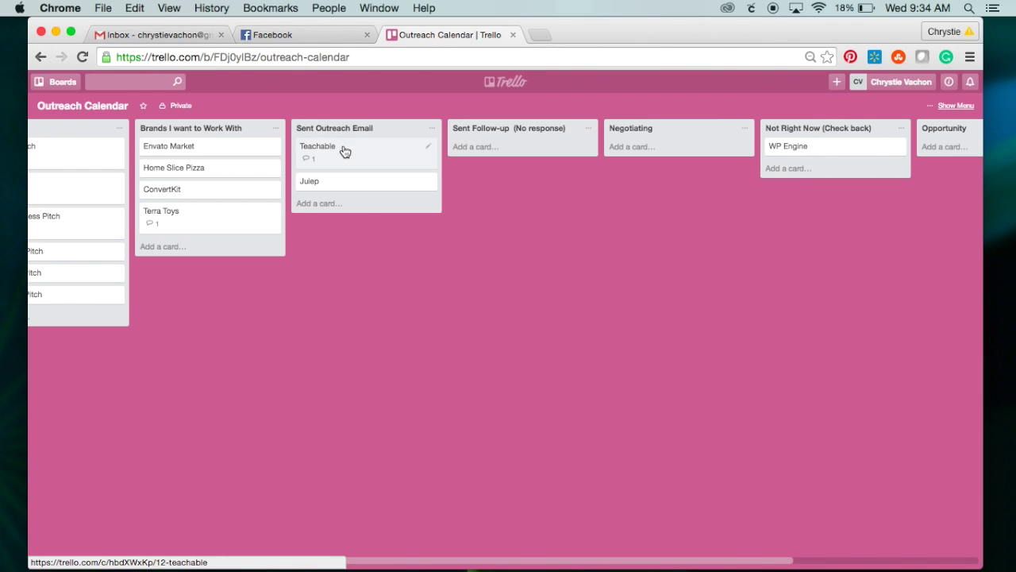
# Advance Teachable to Sent Follow-up (No response) and Julep to Negotiating
pyautogui.moveTo(344, 152); pyautogui.dragTo(509, 155)
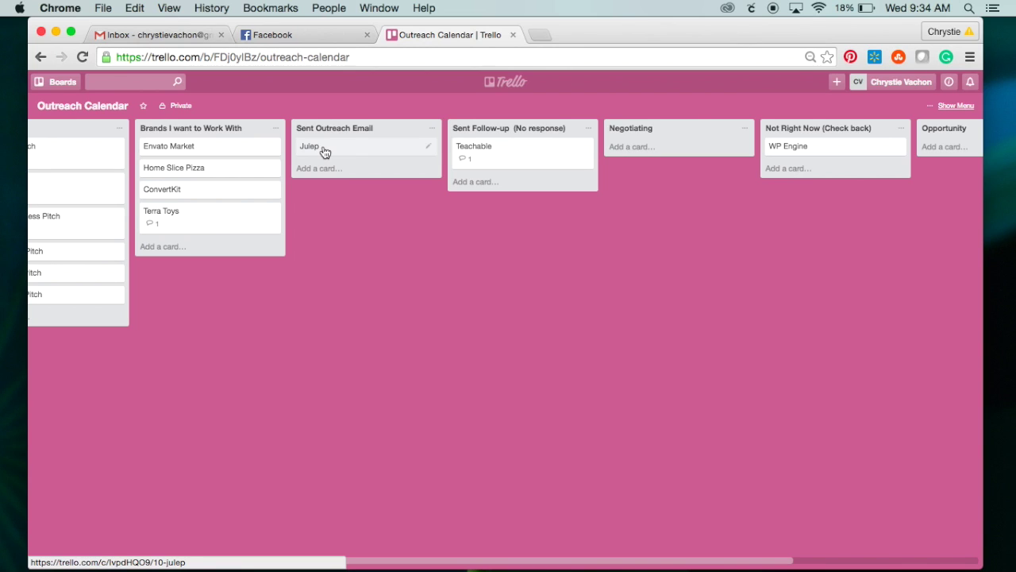
pyautogui.moveTo(317, 151)
pyautogui.mouseDown()
pyautogui.moveTo(439, 179)
pyautogui.moveTo(631, 153)
pyautogui.mouseUp()
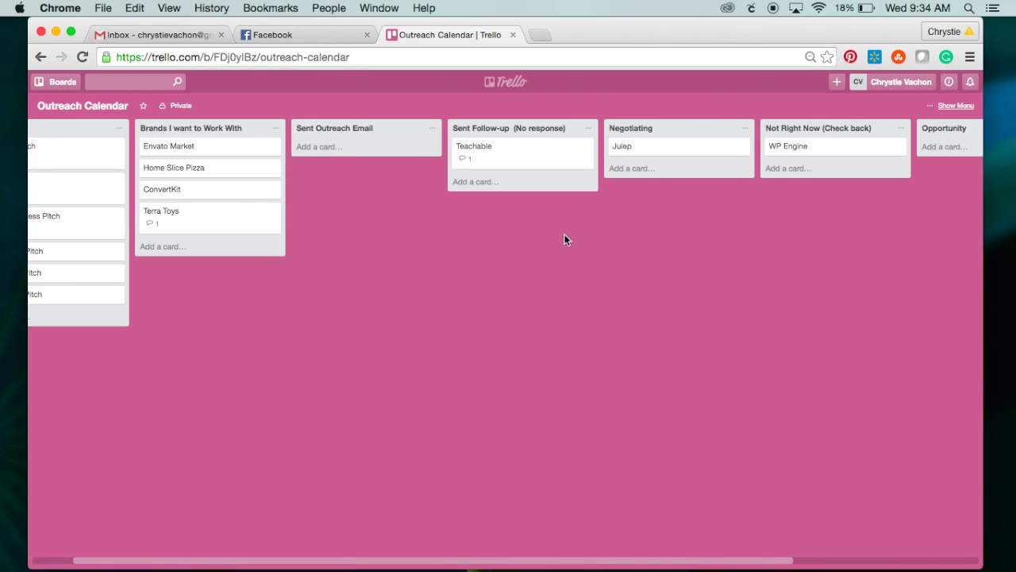
pyautogui.hscroll(3, 564, 233)
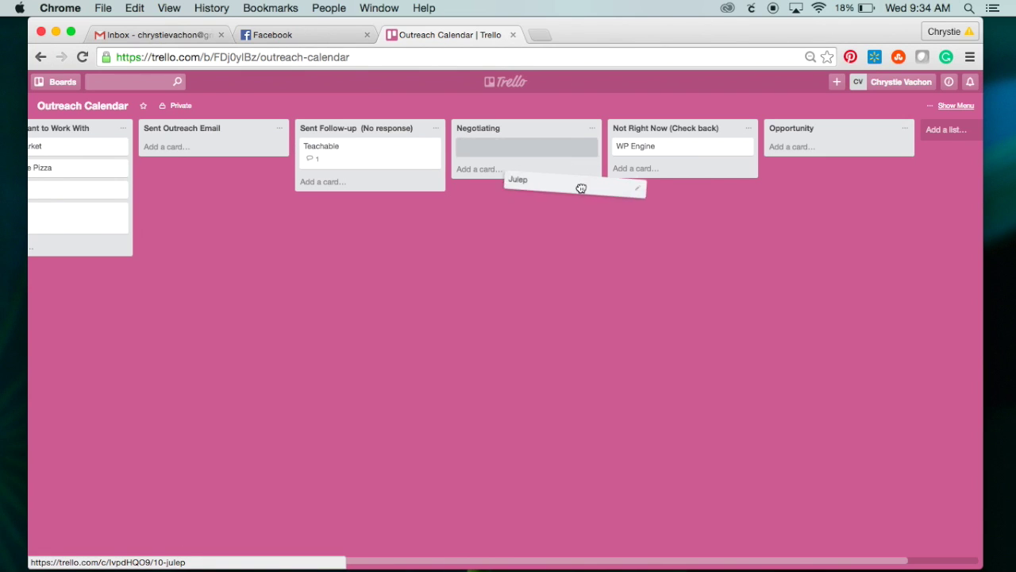
# Drag Julep from Negotiating into the Opportunity list and scroll back to the board's left side
pyautogui.moveTo(528, 154); pyautogui.dragTo(835, 146)
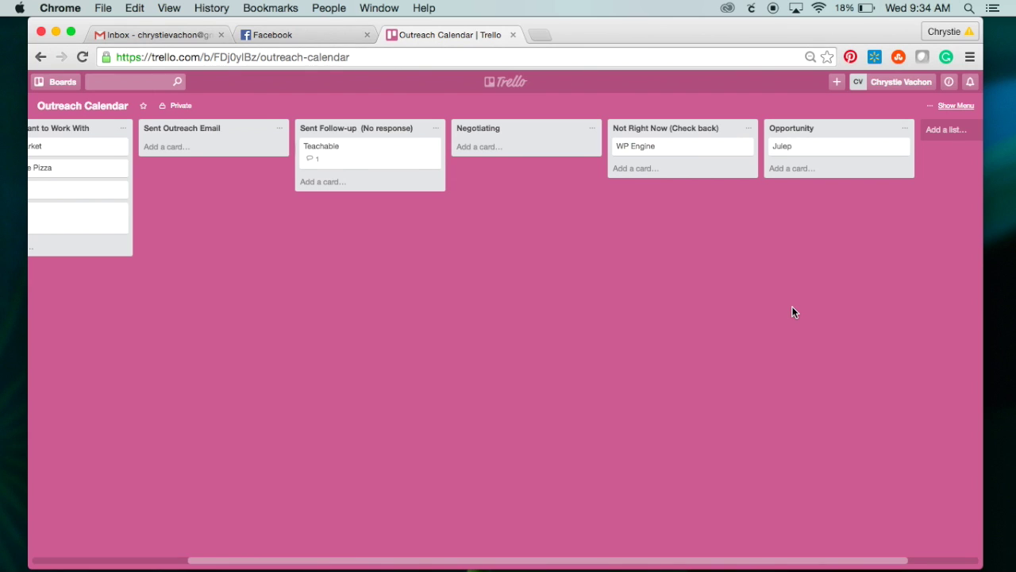
pyautogui.hscroll(-3, 793, 309)
pyautogui.hscroll(-3, 792, 310)
pyautogui.hscroll(-2, 792, 311)
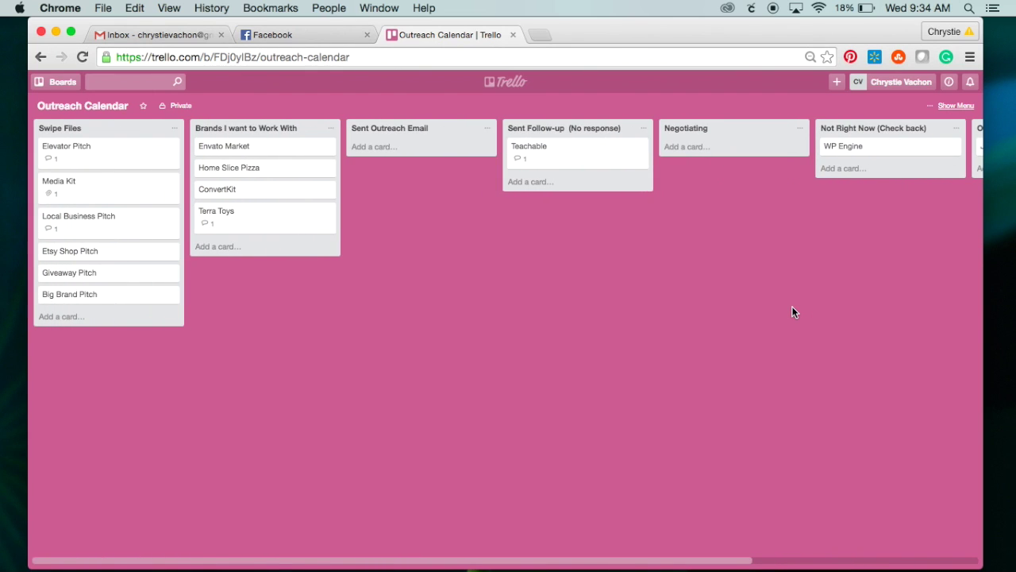